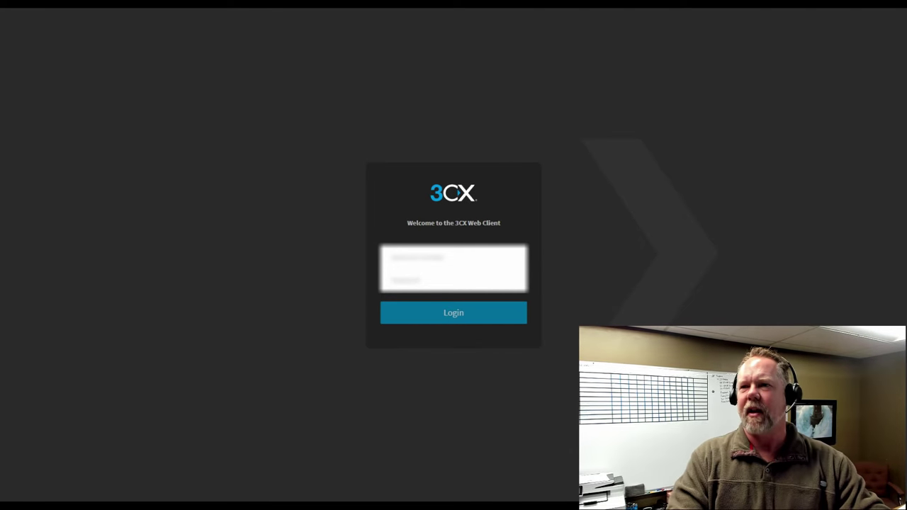
# Sign in as extension 101 with the account password and focus the contact search
pyautogui.click(487, 255)
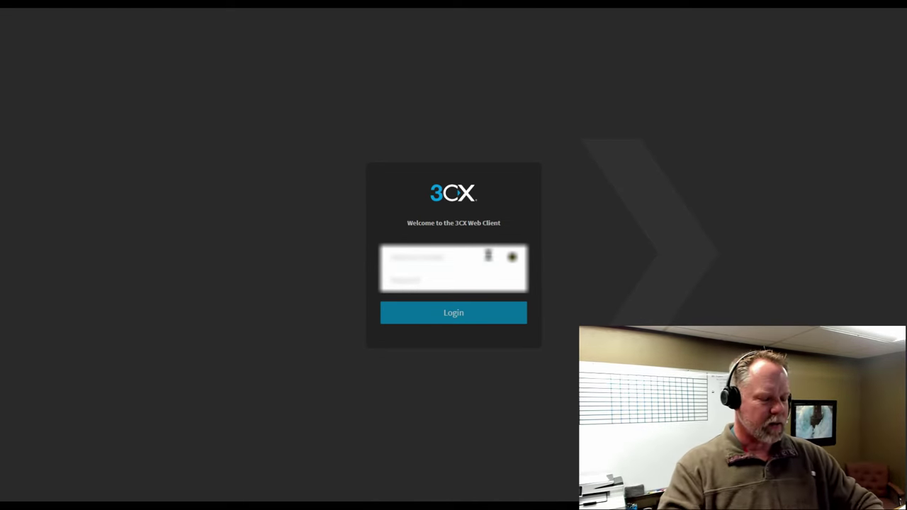
pyautogui.write('101')
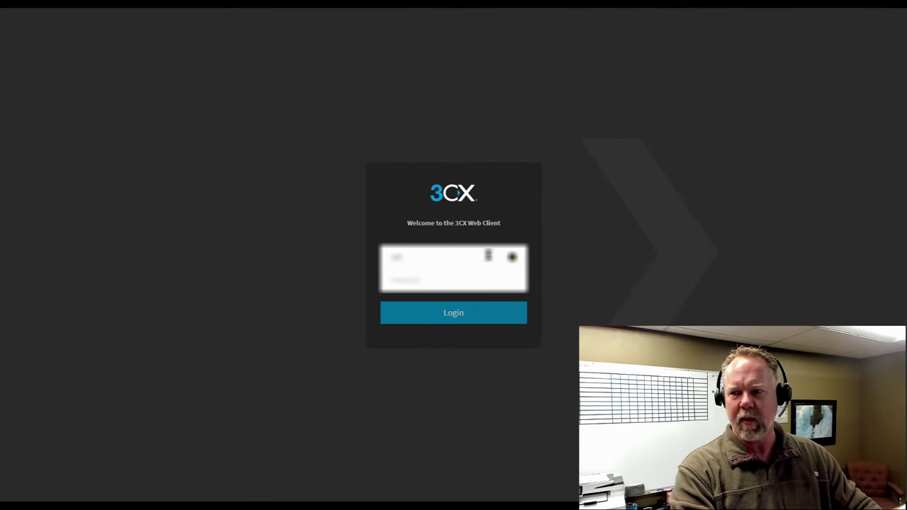
pyautogui.press('Tab')
pyautogui.write('password')
pyautogui.press('Return')
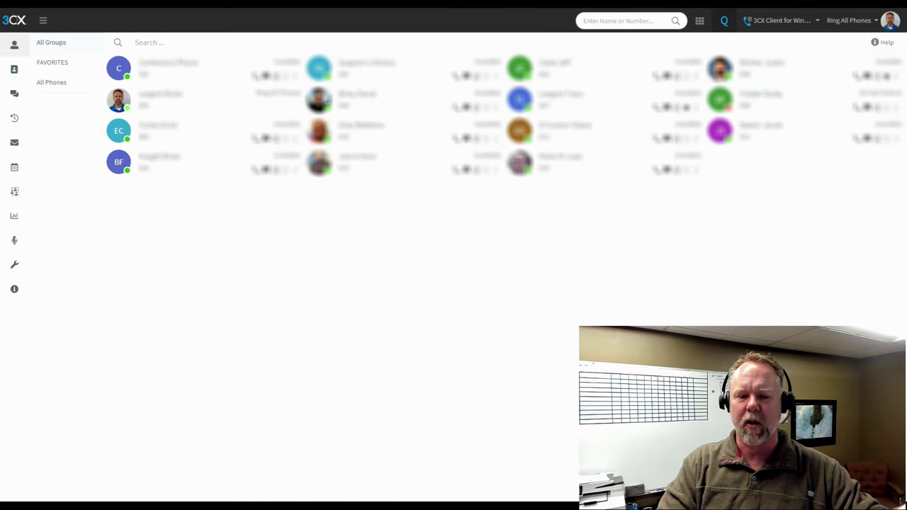
pyautogui.click(222, 41)
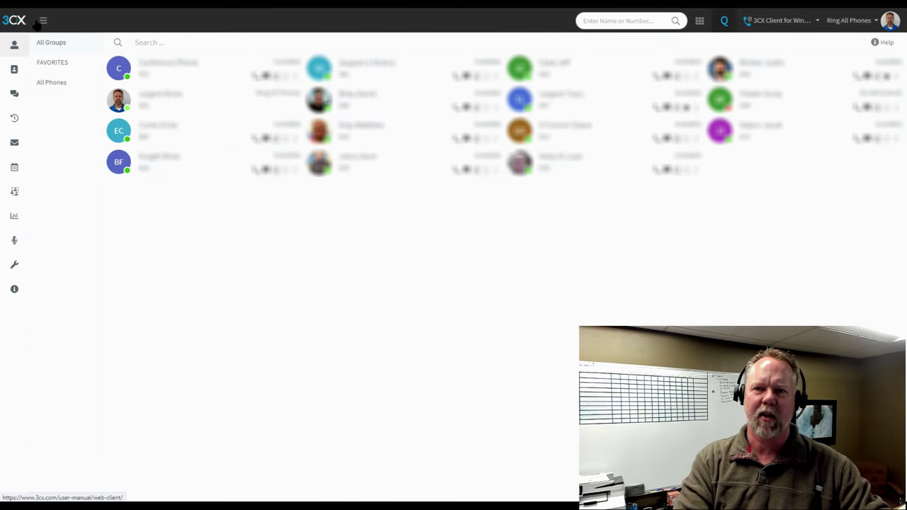
pyautogui.click(44, 23)
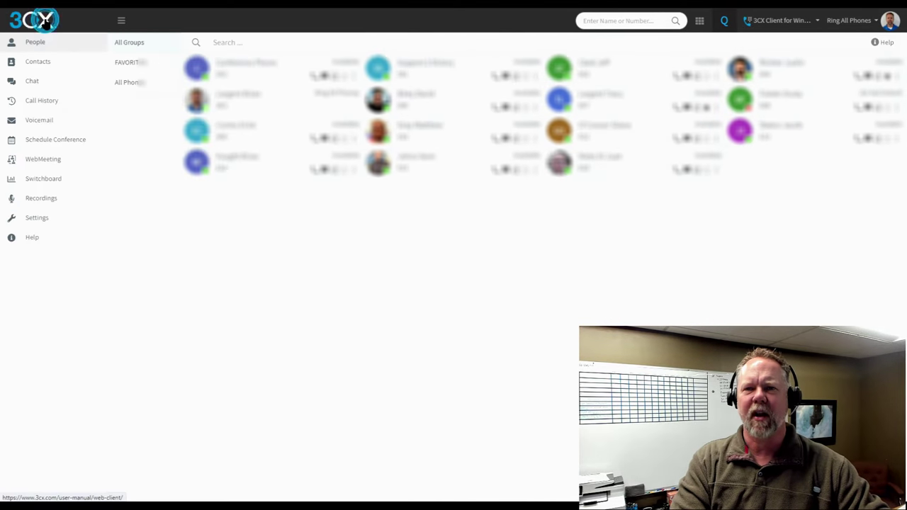
pyautogui.click(120, 24)
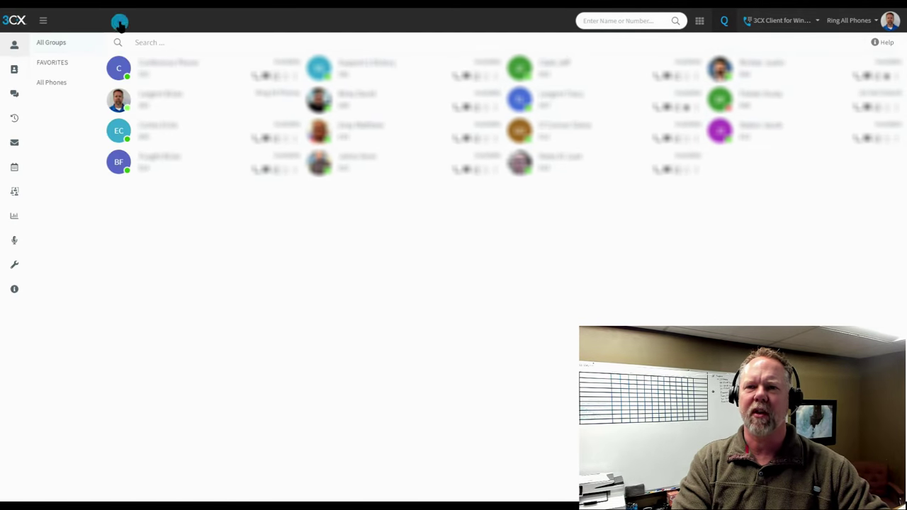
pyautogui.click(43, 23)
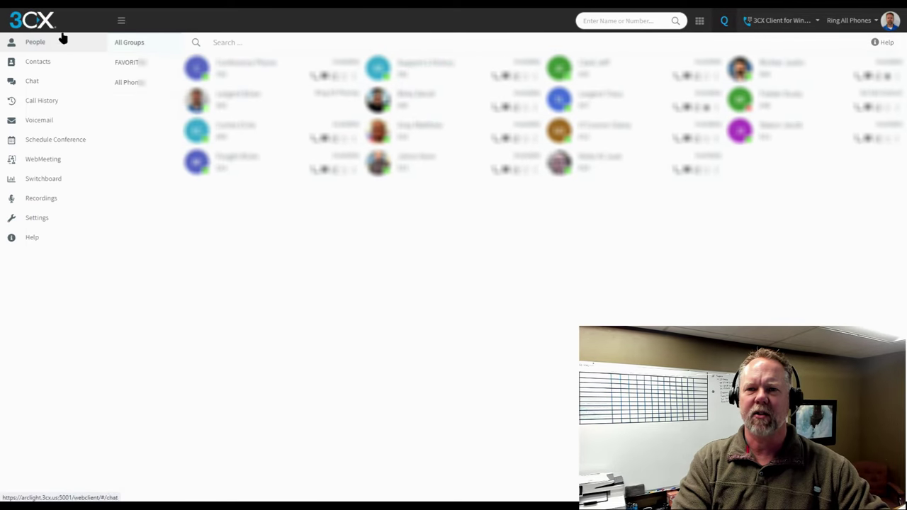
pyautogui.click(121, 20)
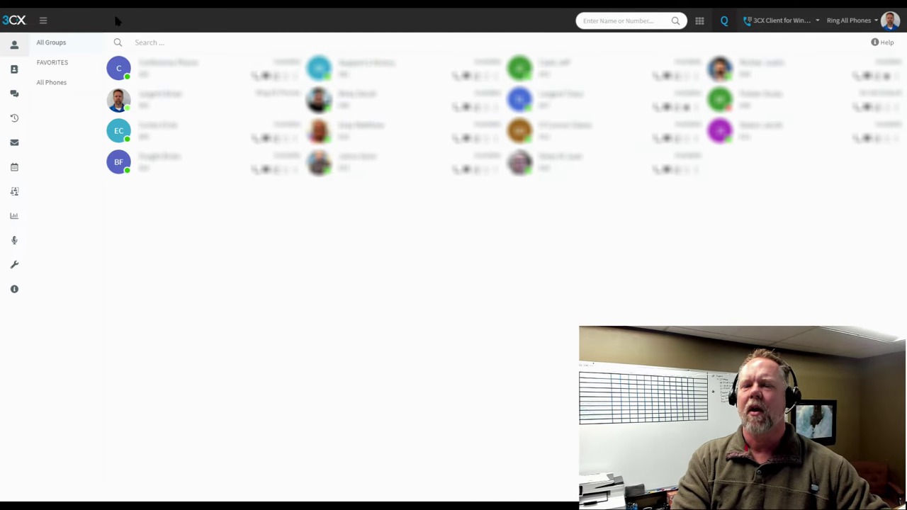
pyautogui.click(617, 20)
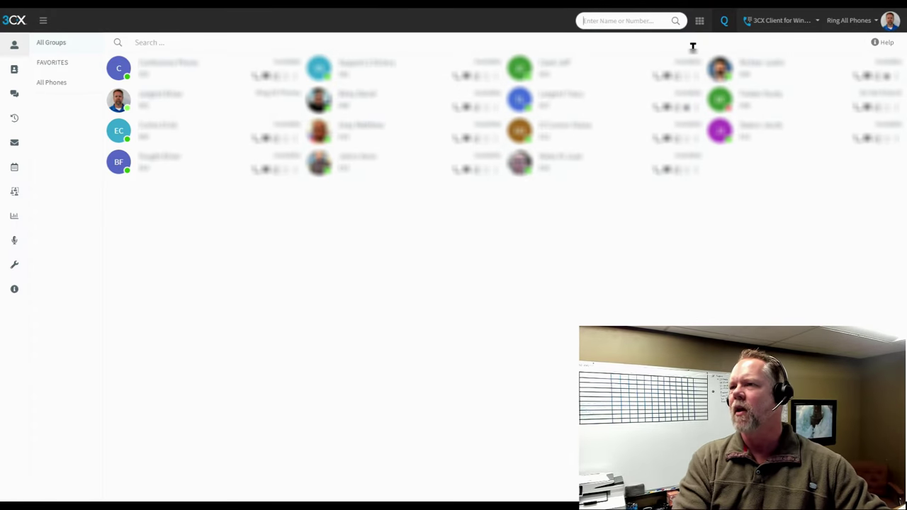
# Bring up the dialpad from the top-bar icon
pyautogui.click(699, 21)
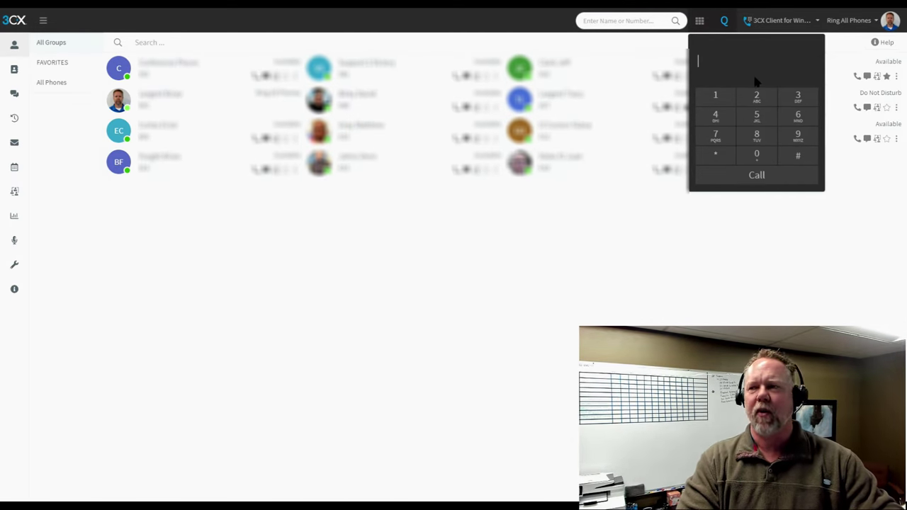
# Close the dialpad and make the Yealink SIP-T58 desk phone the calling device
pyautogui.click(700, 20)
pyautogui.click(699, 21)
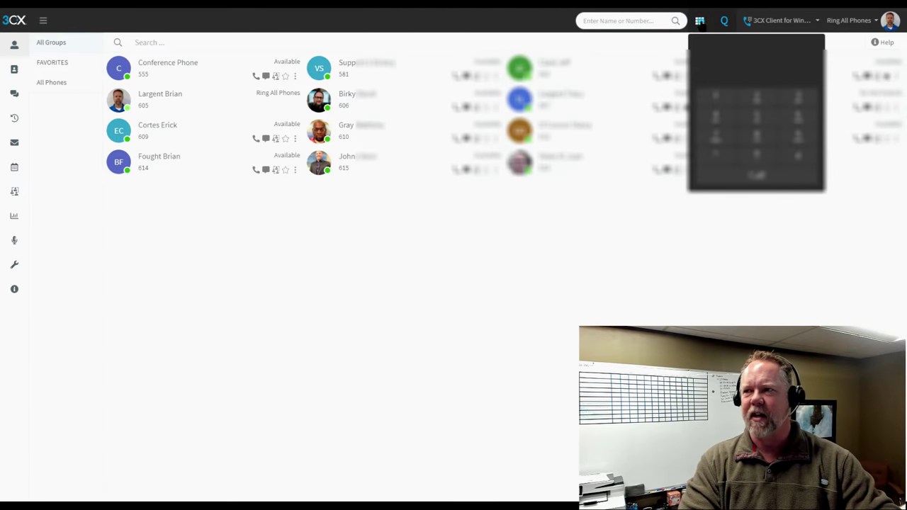
pyautogui.click(699, 21)
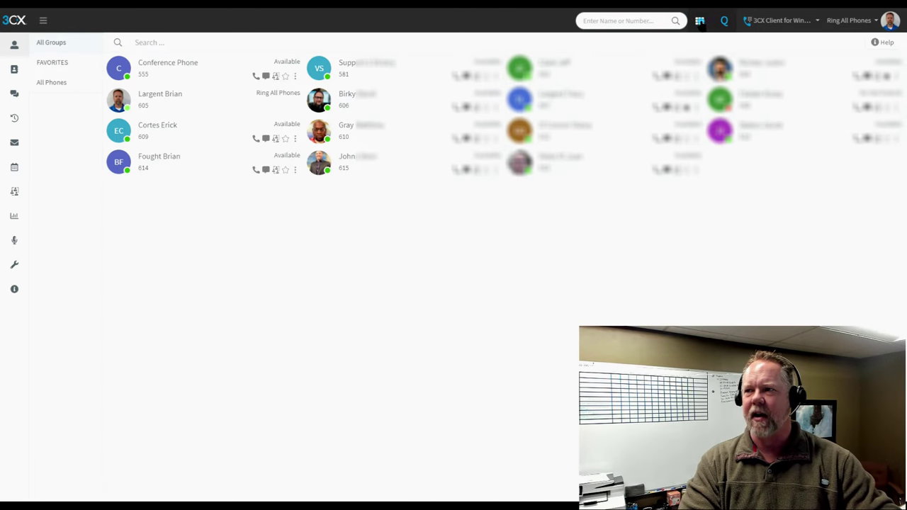
pyautogui.click(802, 22)
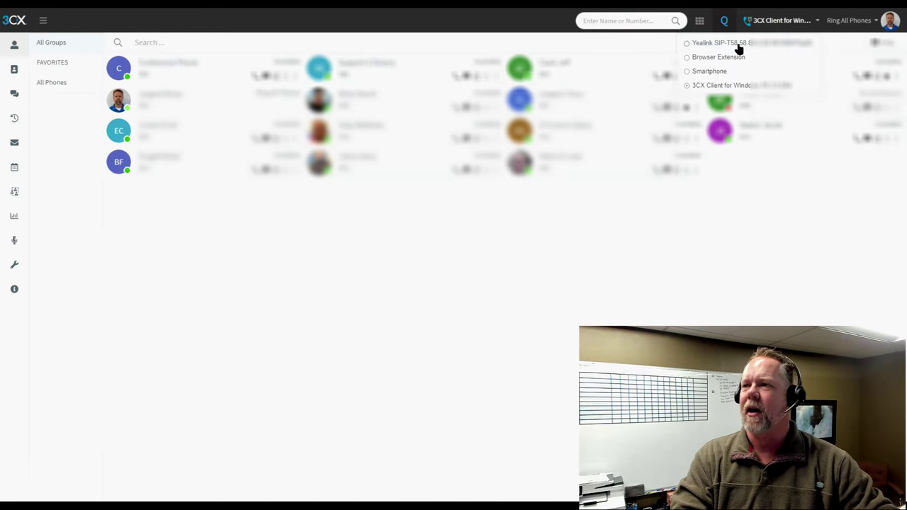
pyautogui.click(713, 44)
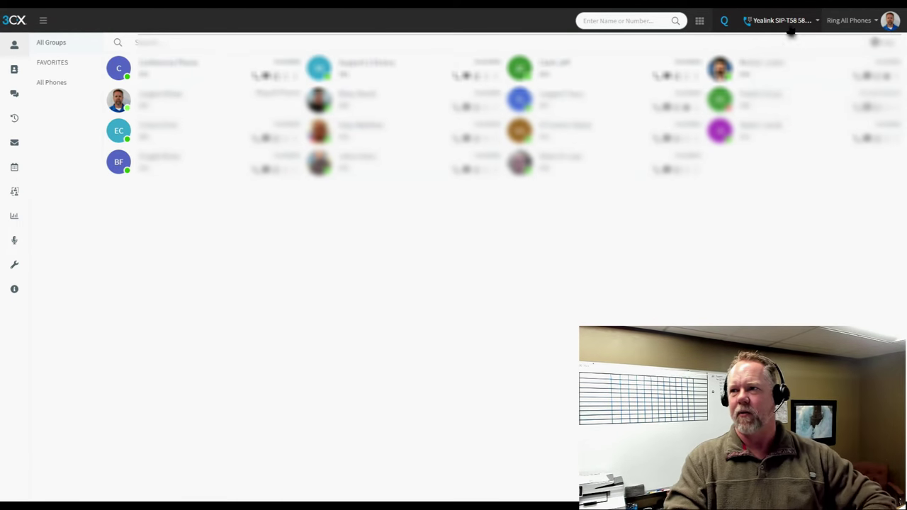
# Toggle the dialpad once more, then show the list of calling devices again
pyautogui.click(699, 20)
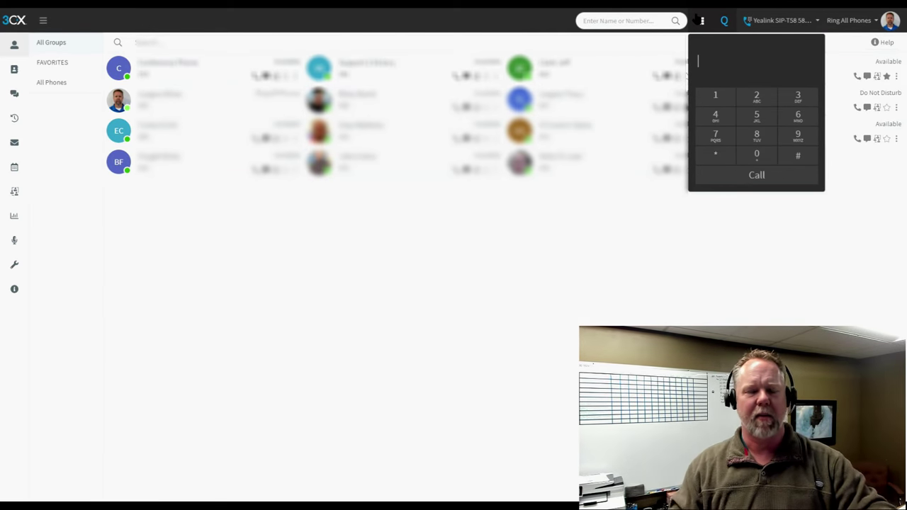
pyautogui.click(700, 19)
pyautogui.click(788, 19)
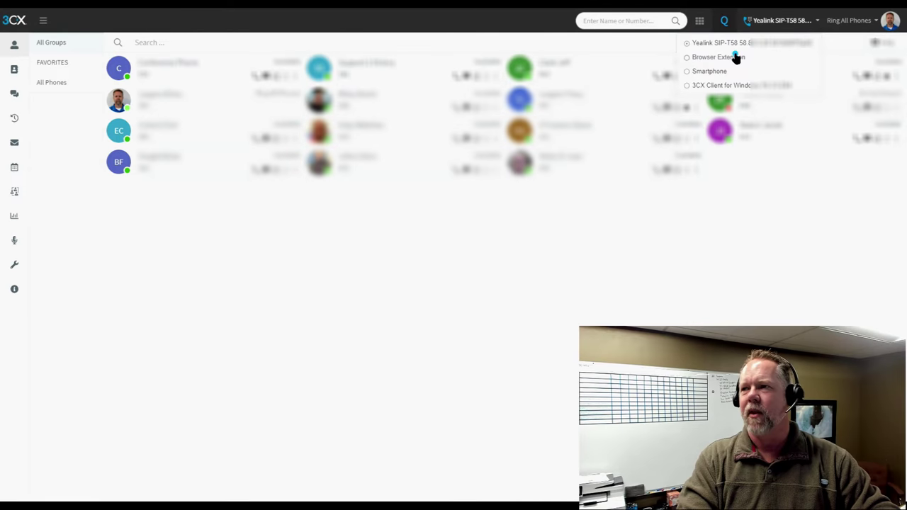
# Switch calling to the Browser Extension, show its Status view, and move its popup right
pyautogui.click(735, 57)
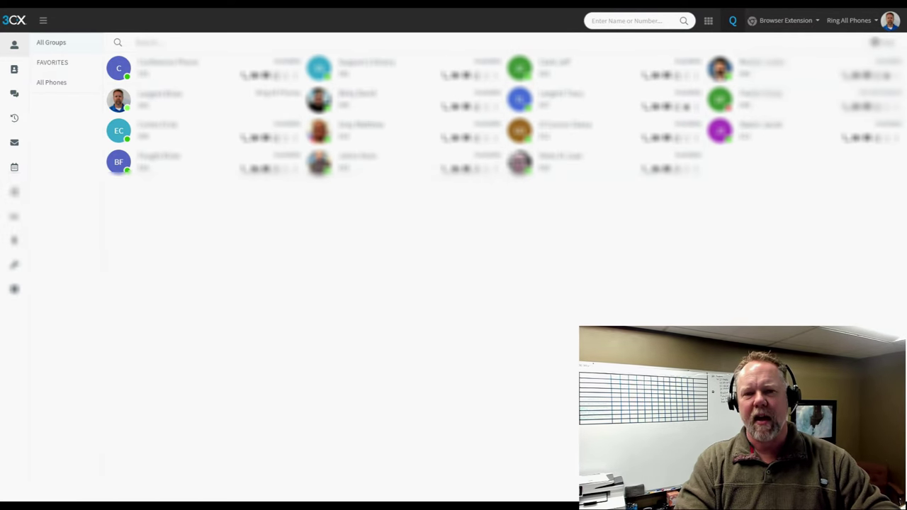
pyautogui.moveTo(0, 177); pyautogui.dragTo(411, 184)
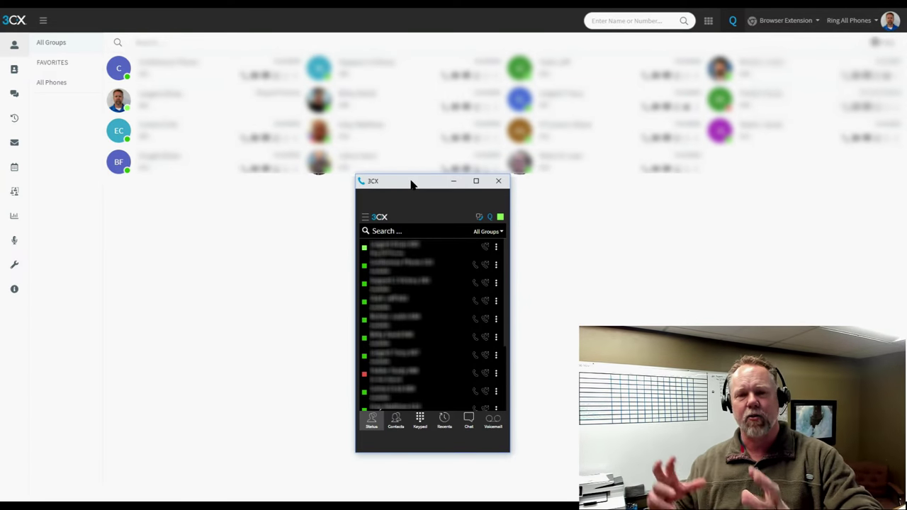
pyautogui.moveTo(413, 184); pyautogui.dragTo(417, 72)
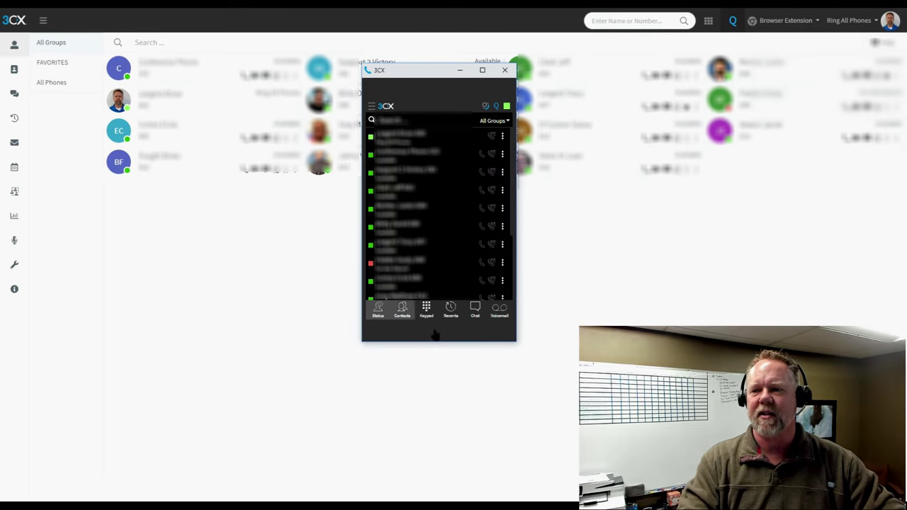
pyautogui.click(377, 311)
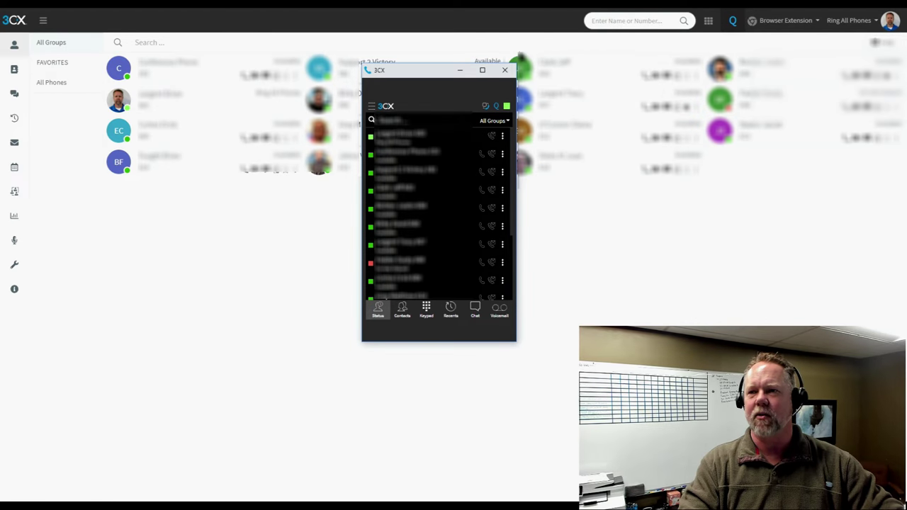
pyautogui.moveTo(431, 73); pyautogui.dragTo(710, 161)
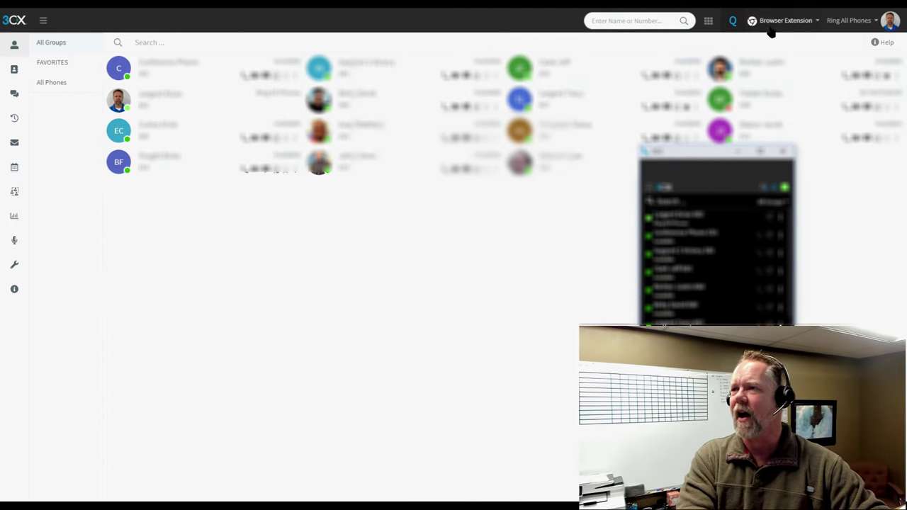
# Check the calling devices, then choose Set Status Temporarily from the presence status menu
pyautogui.click(796, 21)
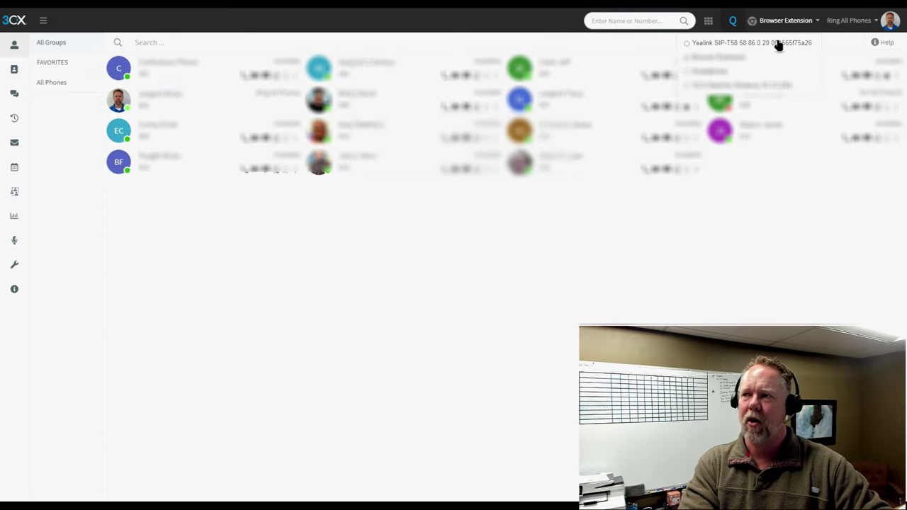
pyautogui.click(872, 21)
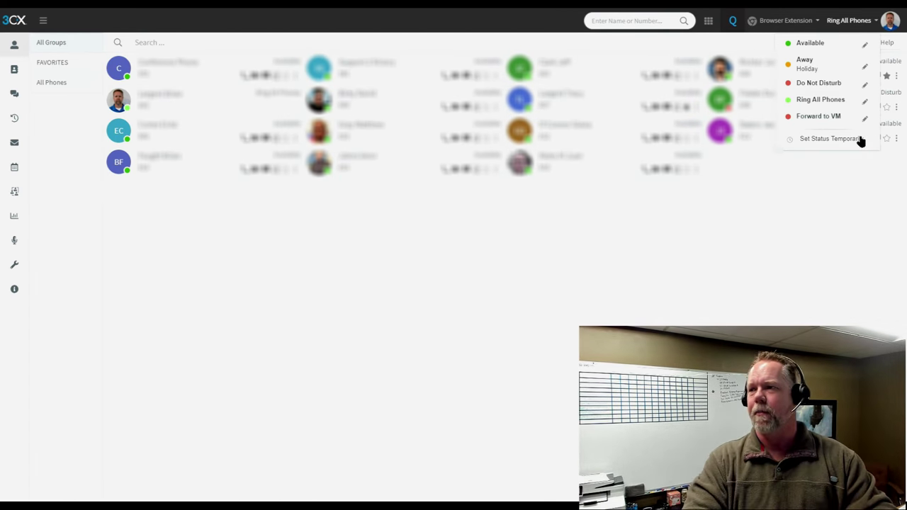
pyautogui.click(821, 139)
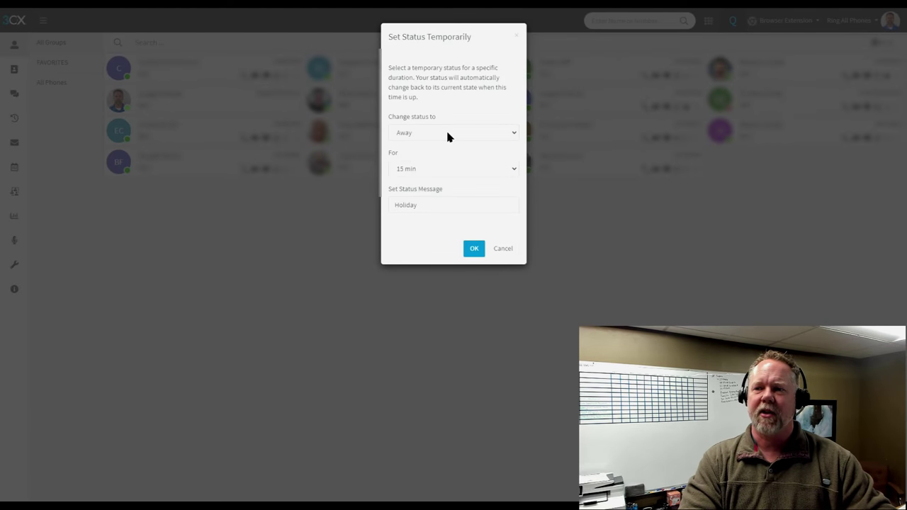
# Review the temporary status (Away, 15 min, Holiday message), cancel it, and show the profile menu
pyautogui.click(446, 131)
pyautogui.click(472, 97)
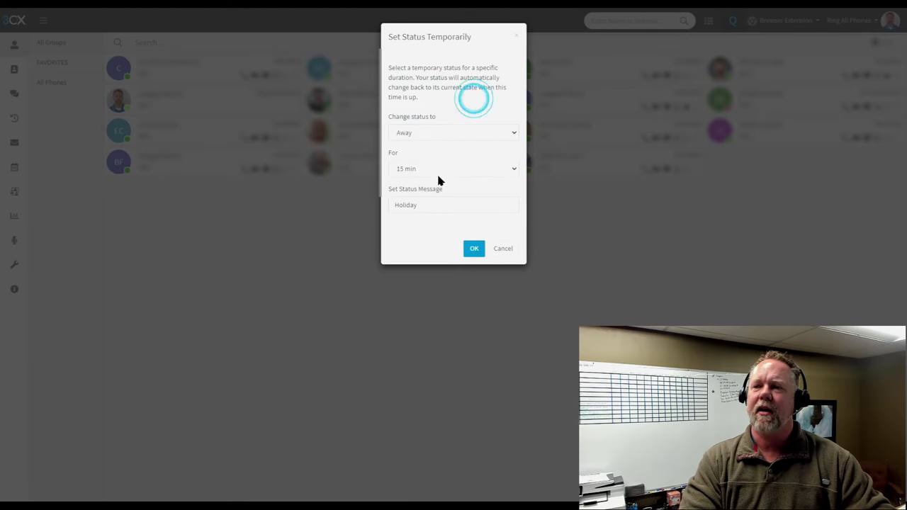
pyautogui.click(443, 169)
pyautogui.click(470, 136)
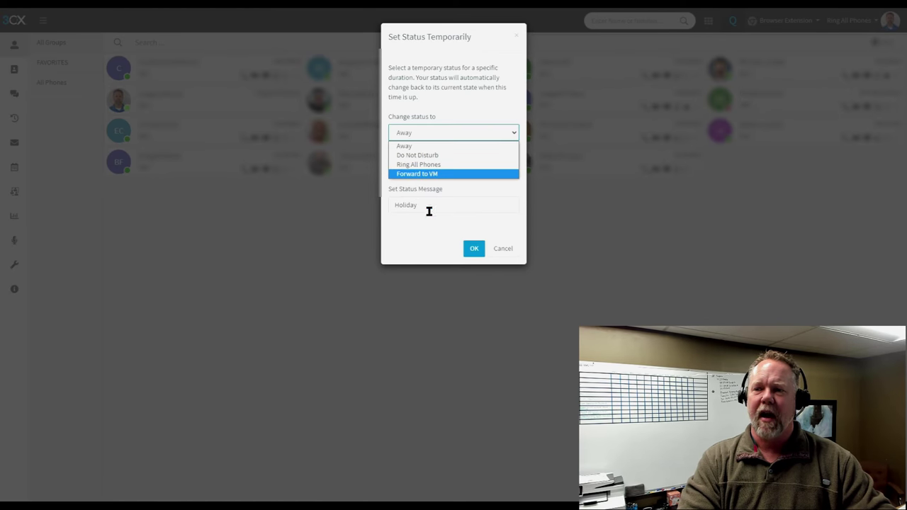
pyautogui.click(429, 206)
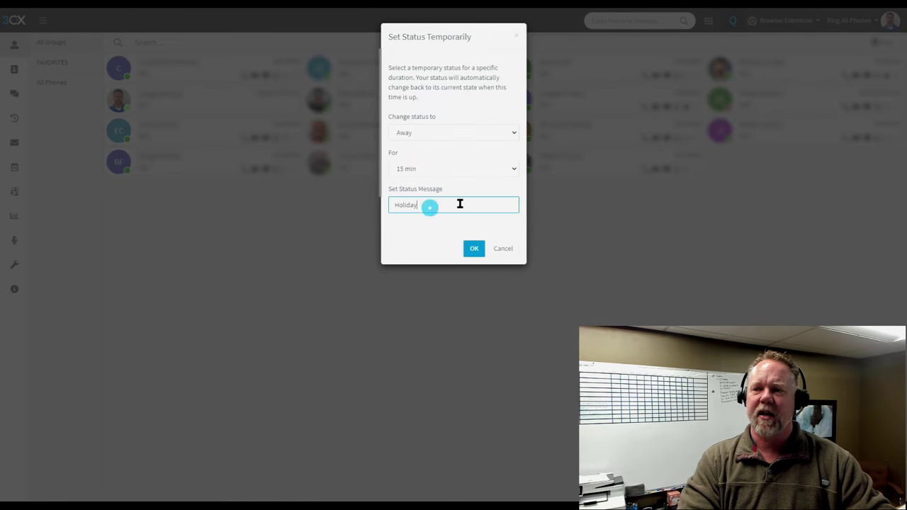
pyautogui.click(414, 245)
pyautogui.click(502, 248)
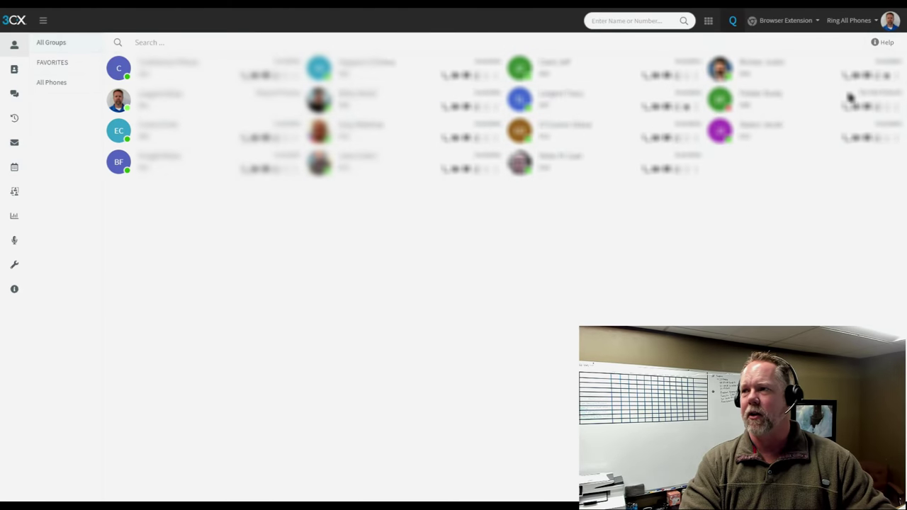
pyautogui.click(891, 22)
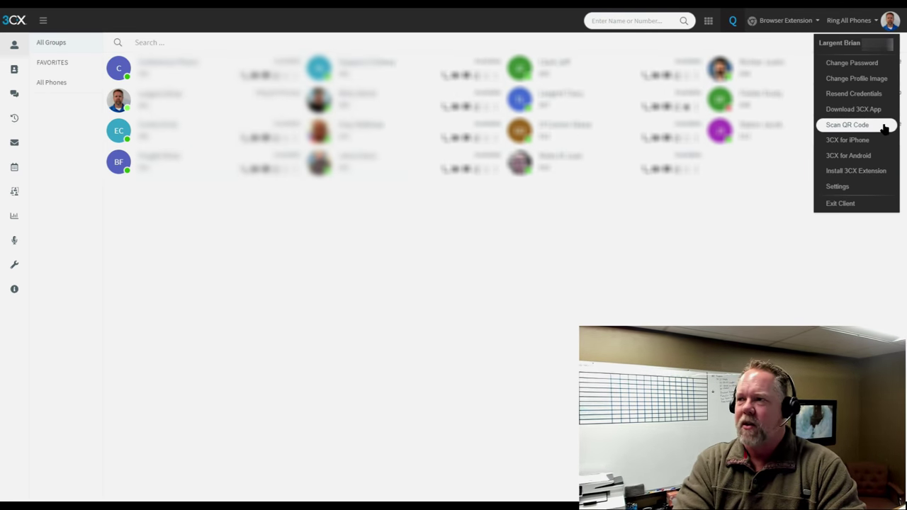
# Show the Scan QR Code dialog for mobile app setup and dismiss it with OK
pyautogui.click(881, 125)
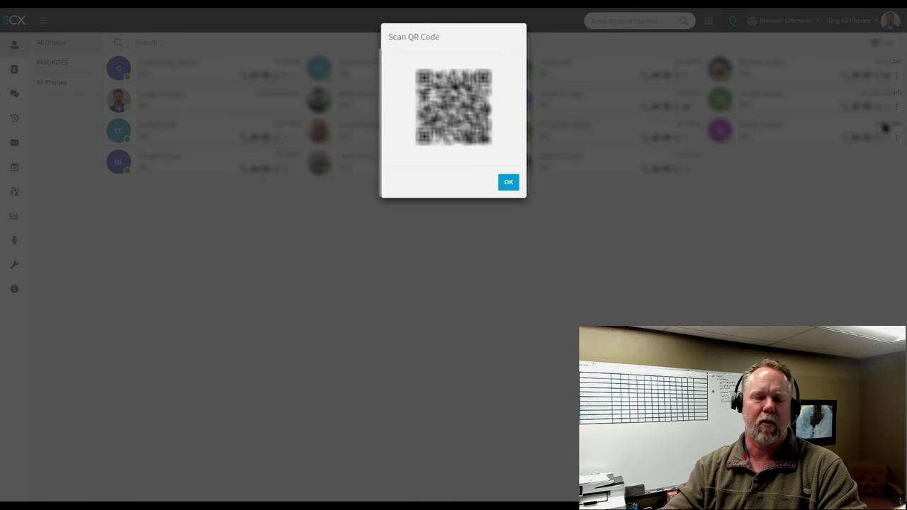
pyautogui.click(508, 181)
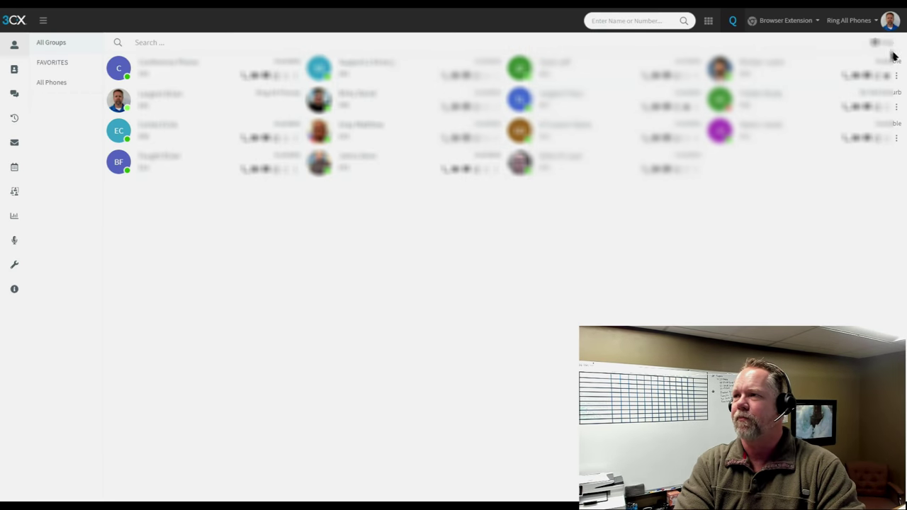
# Reshow the profile menu, centre the phone popup, and expand the labelled navigation sidebar
pyautogui.click(894, 27)
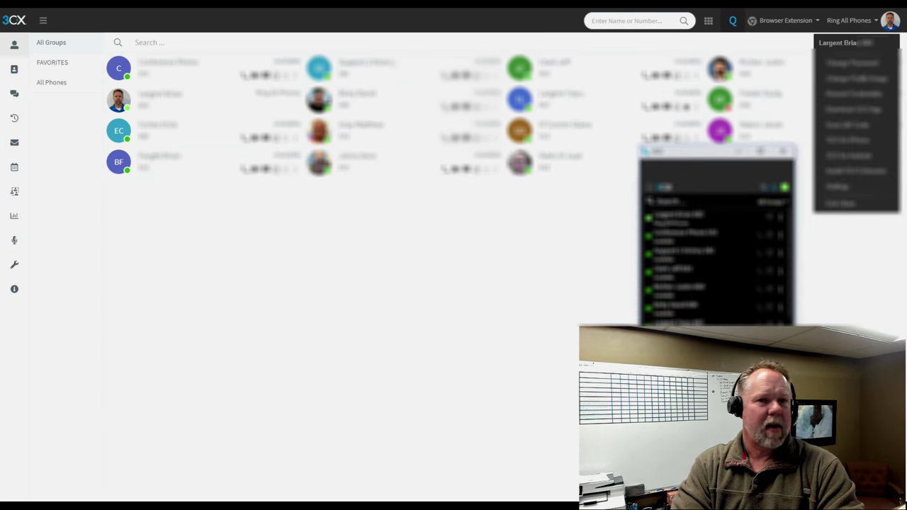
pyautogui.moveTo(698, 152); pyautogui.dragTo(504, 163)
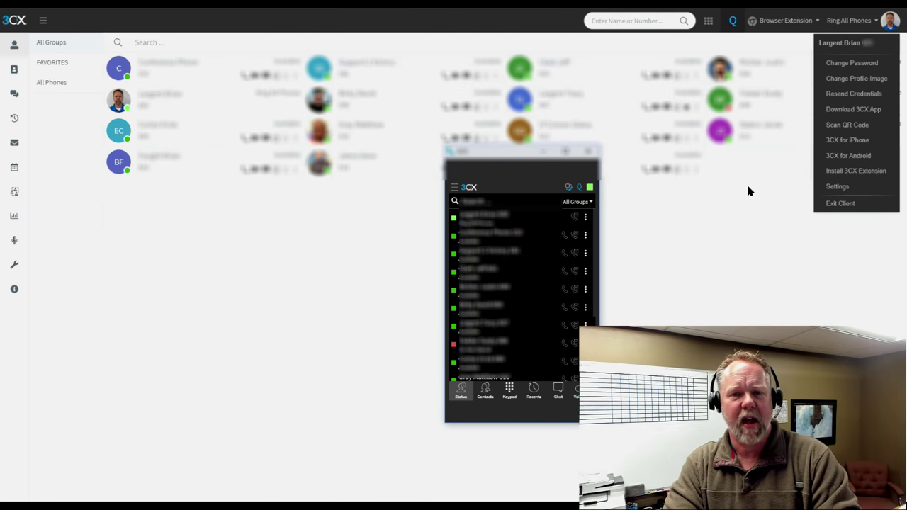
pyautogui.click(43, 20)
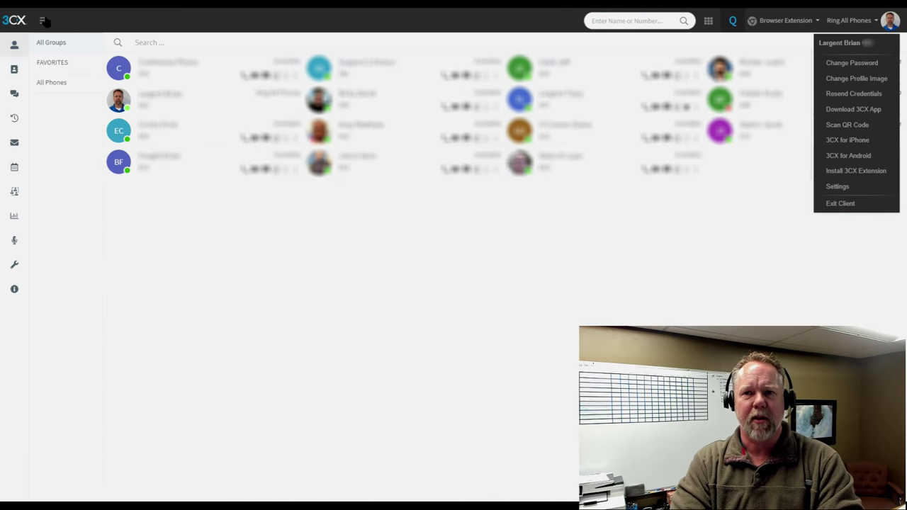